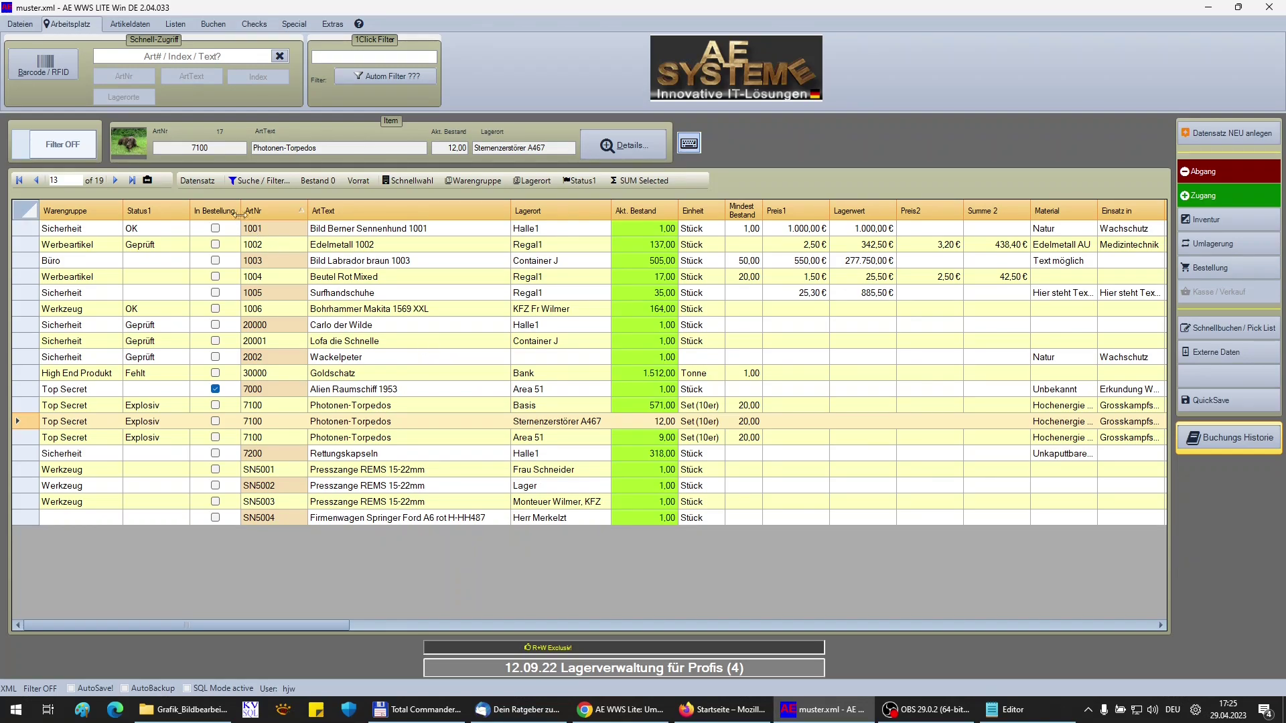
- Add the new storage location "Raumstation Alpha" to the Lagerort list and save the list
click(172, 25)
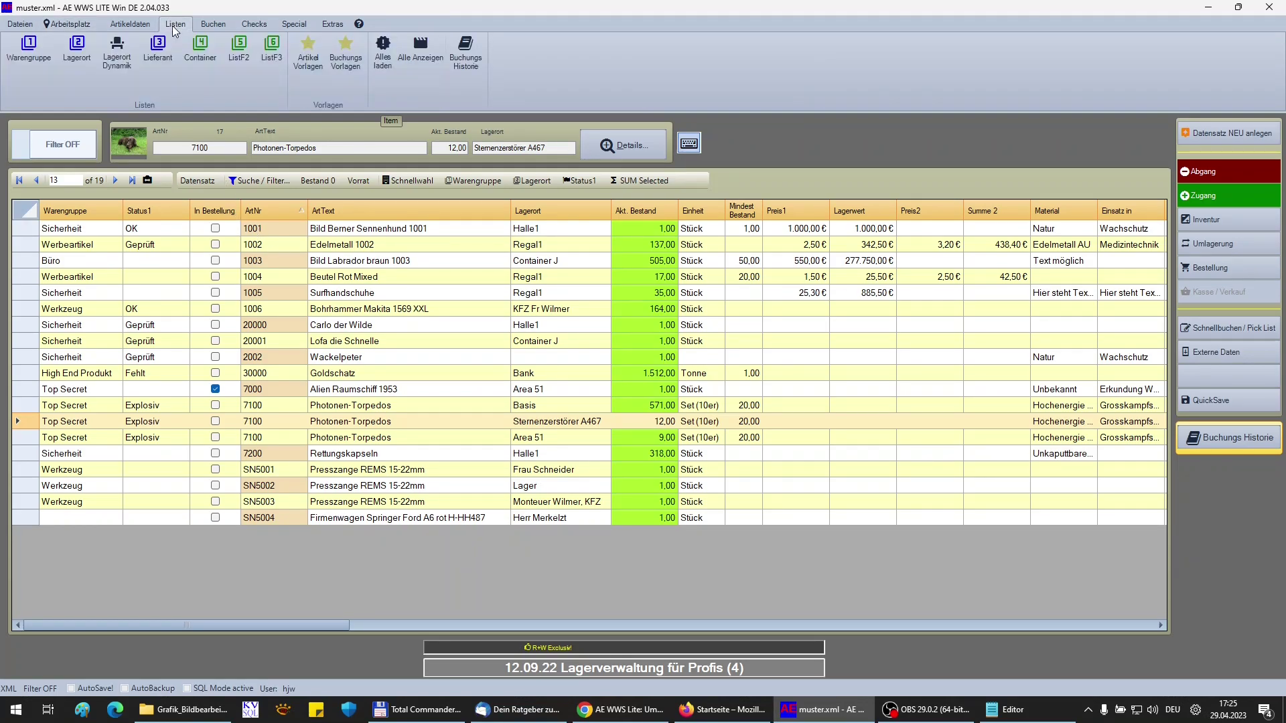
click(72, 51)
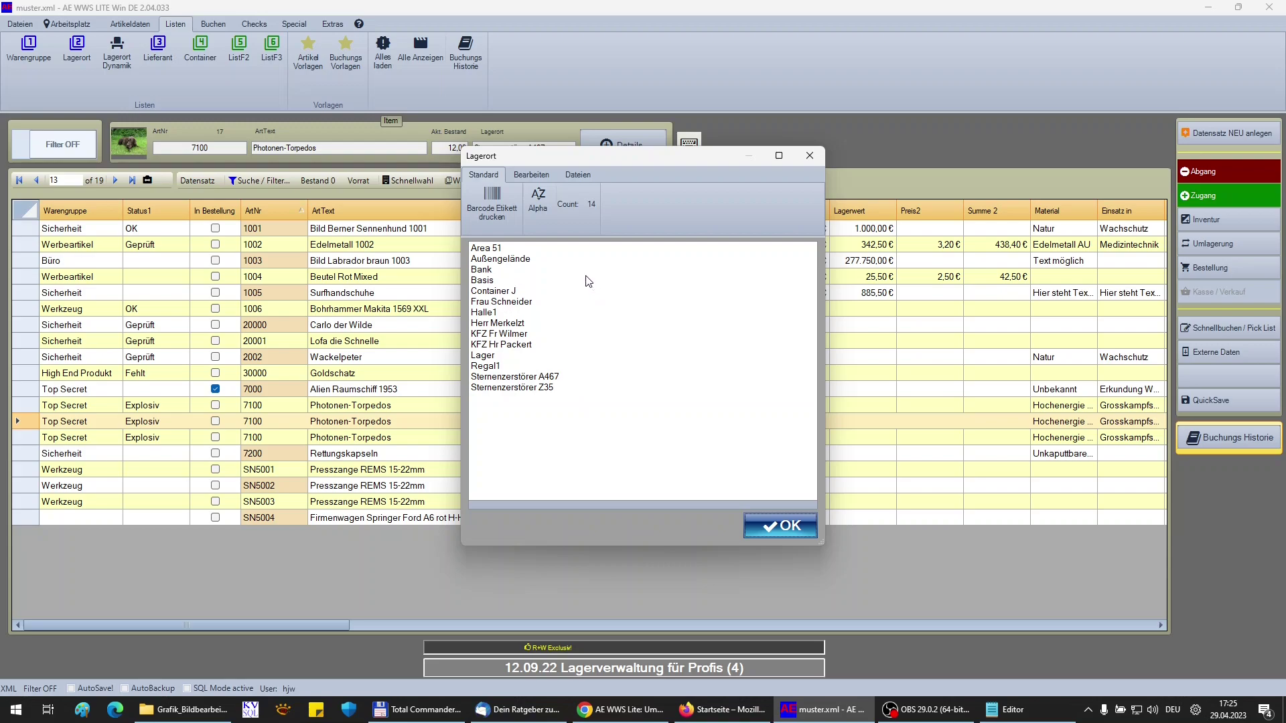
click(532, 175)
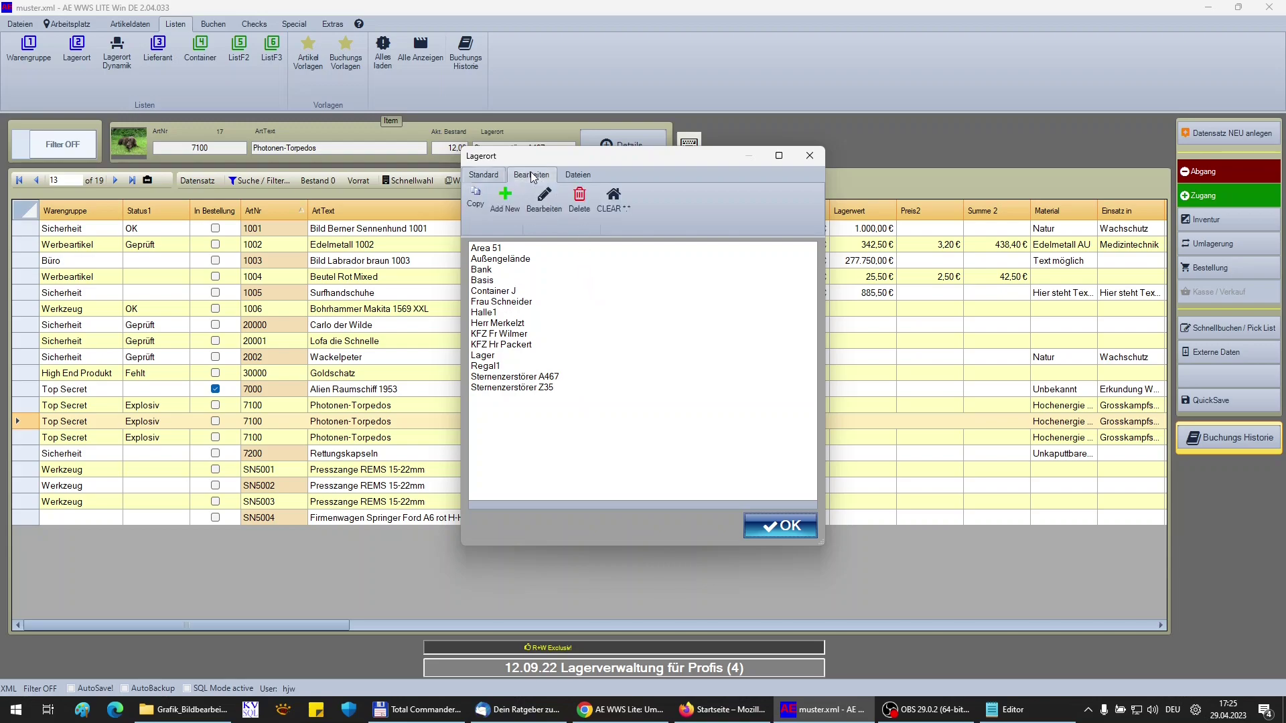
click(504, 201)
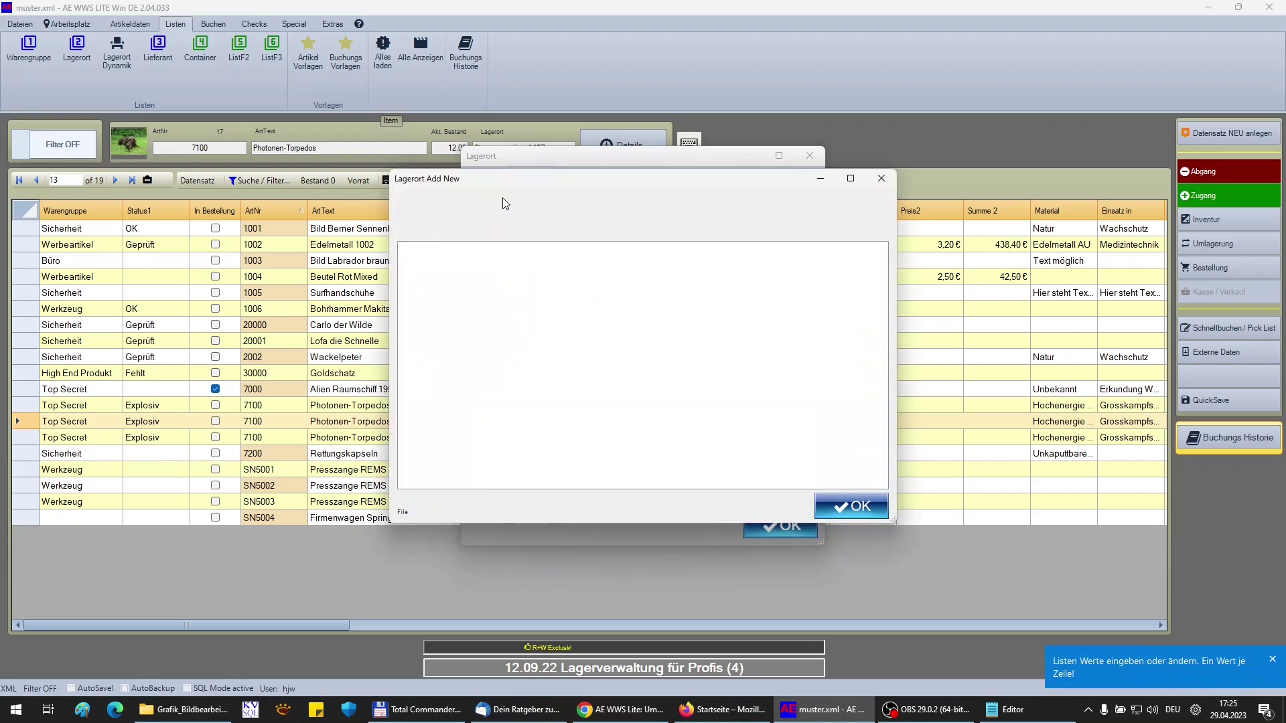
text(Raumstation Alpha)
click(863, 517)
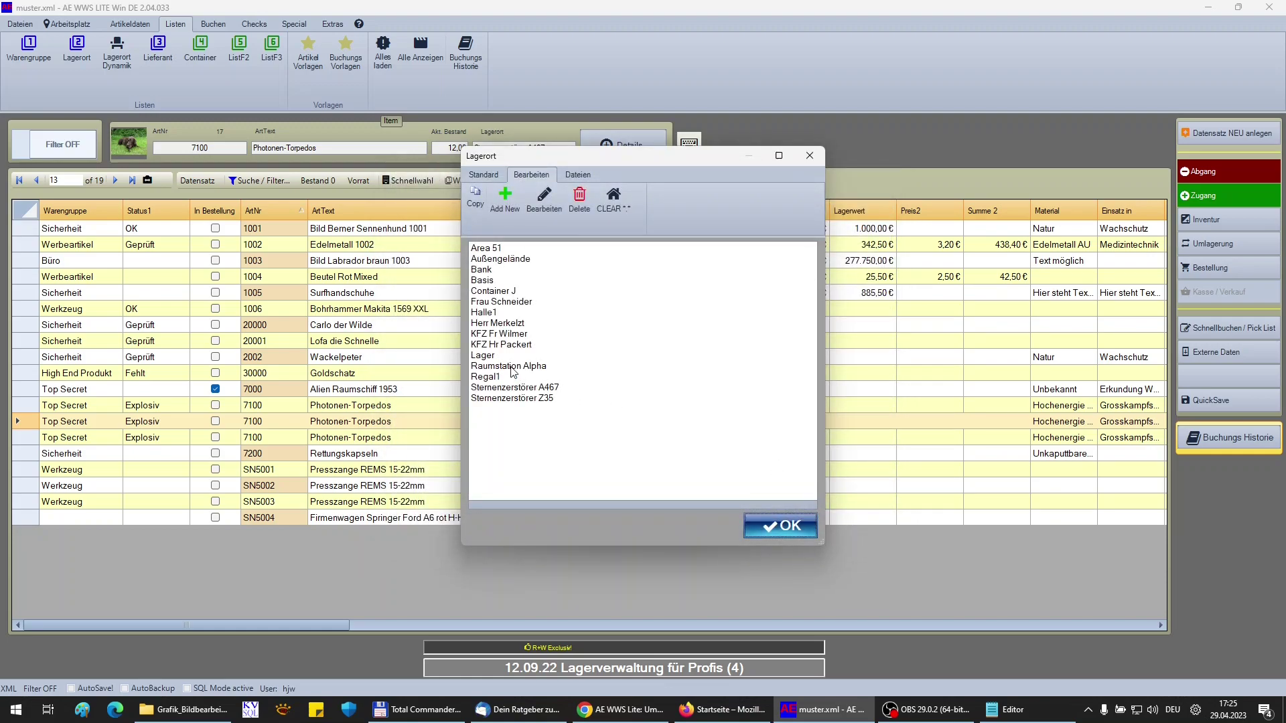
click(785, 527)
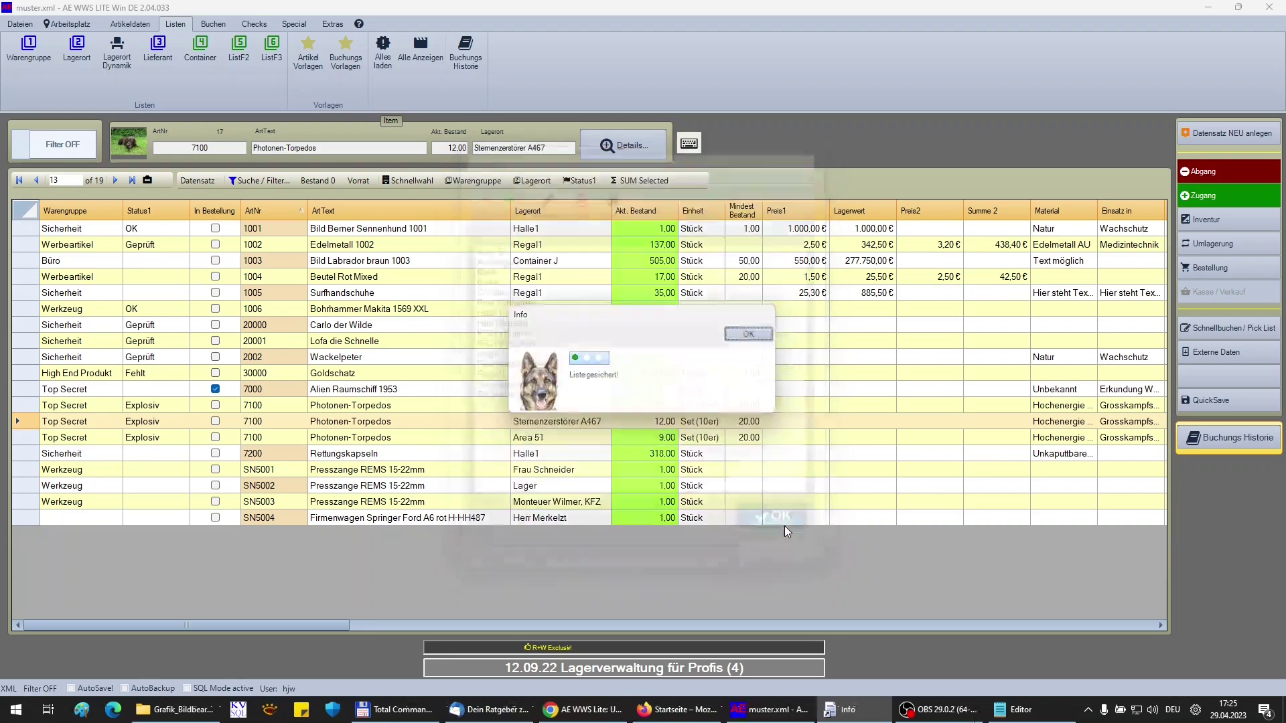
click(752, 335)
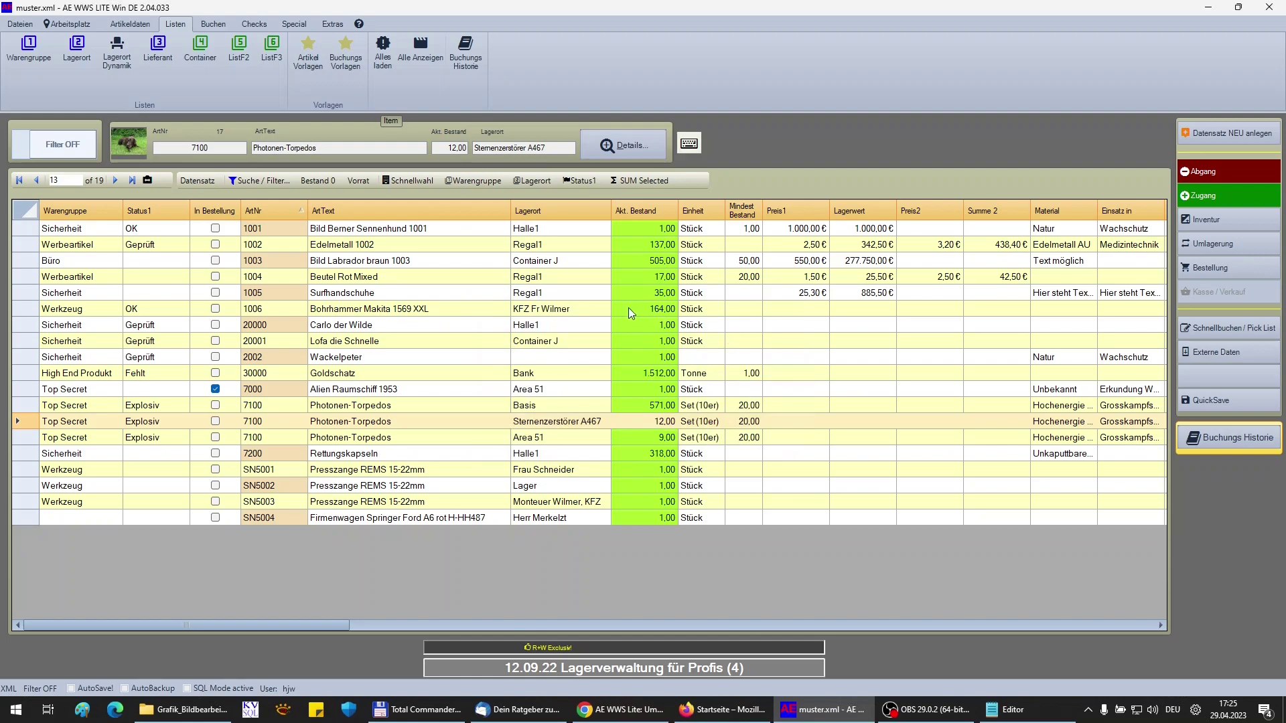
- Check which articles occupy each storage location in the Lagerort Dynamik overview
click(114, 57)
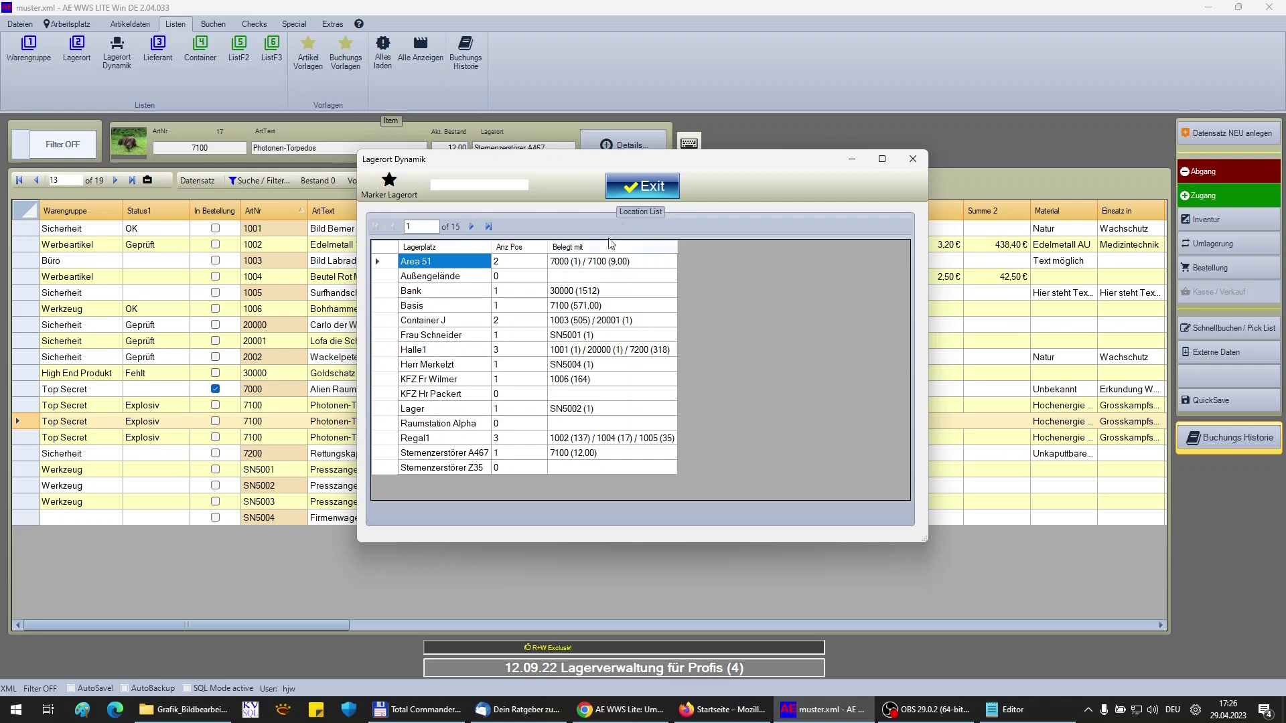
click(642, 186)
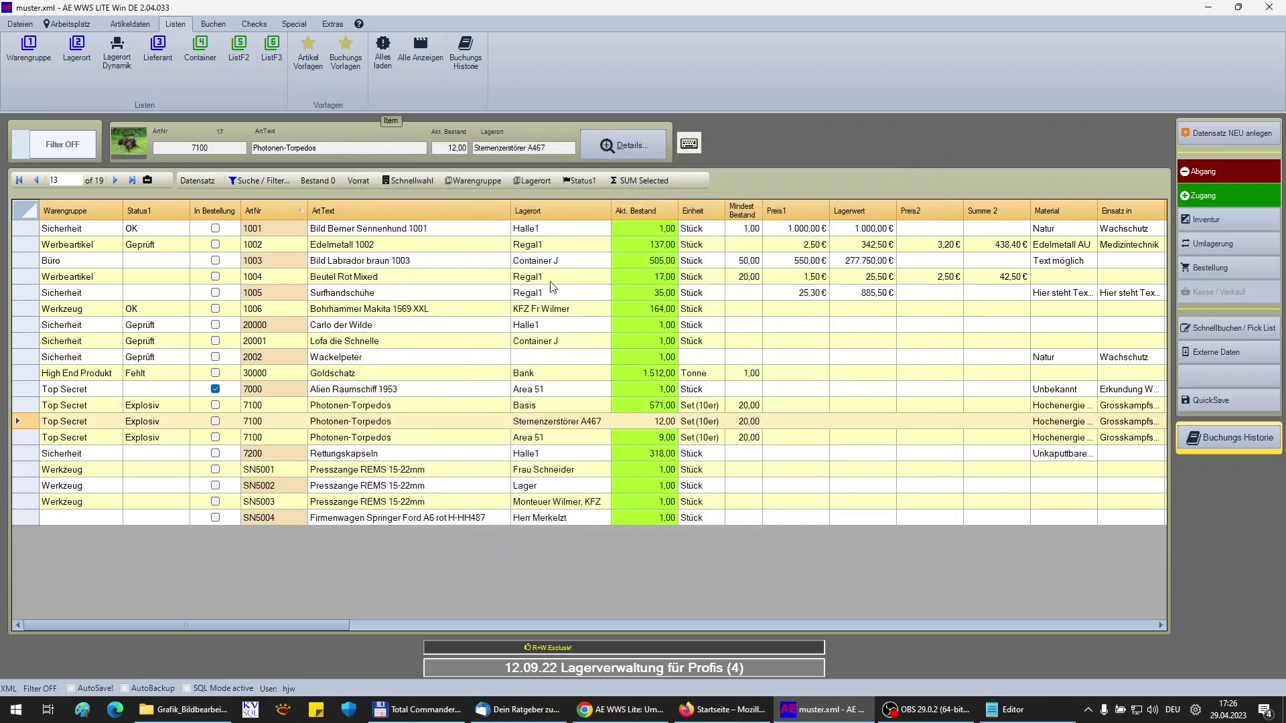
- Start a partial-quantity split (Teilmengen splitten) for the Photonen-Torpedos stocked at Basis and set the quantity to 23
click(361, 407)
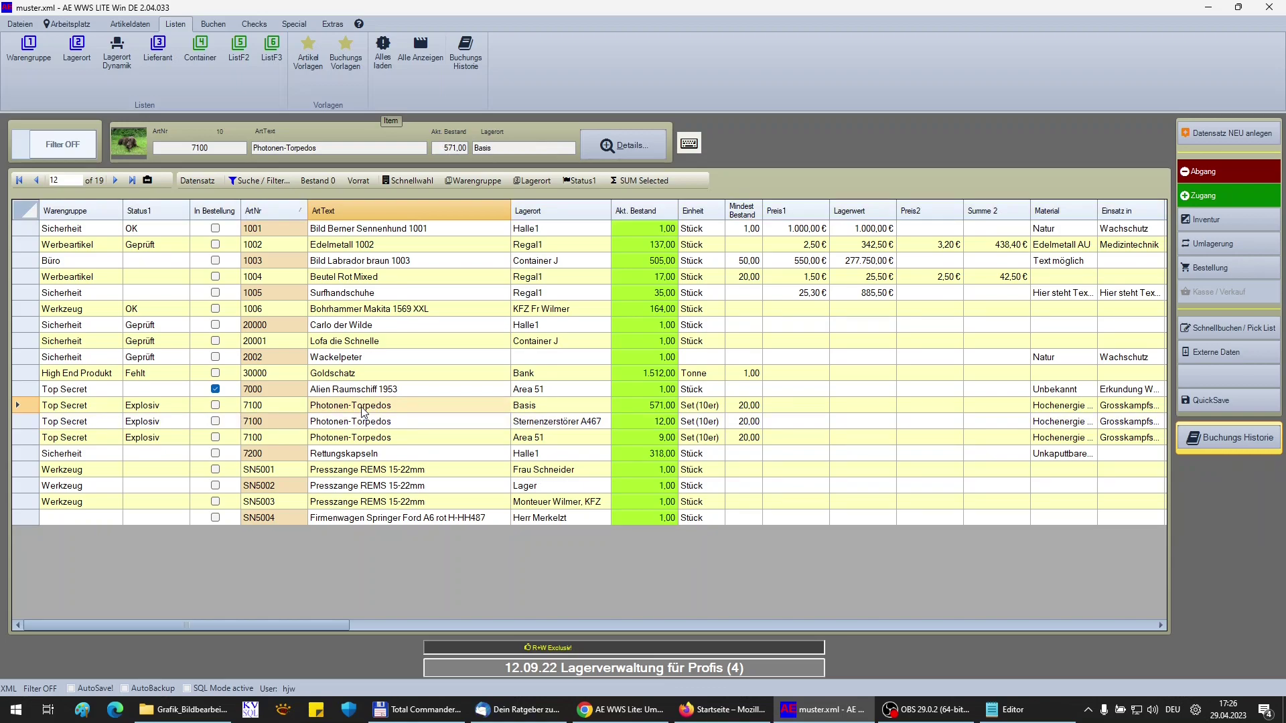
click(1220, 247)
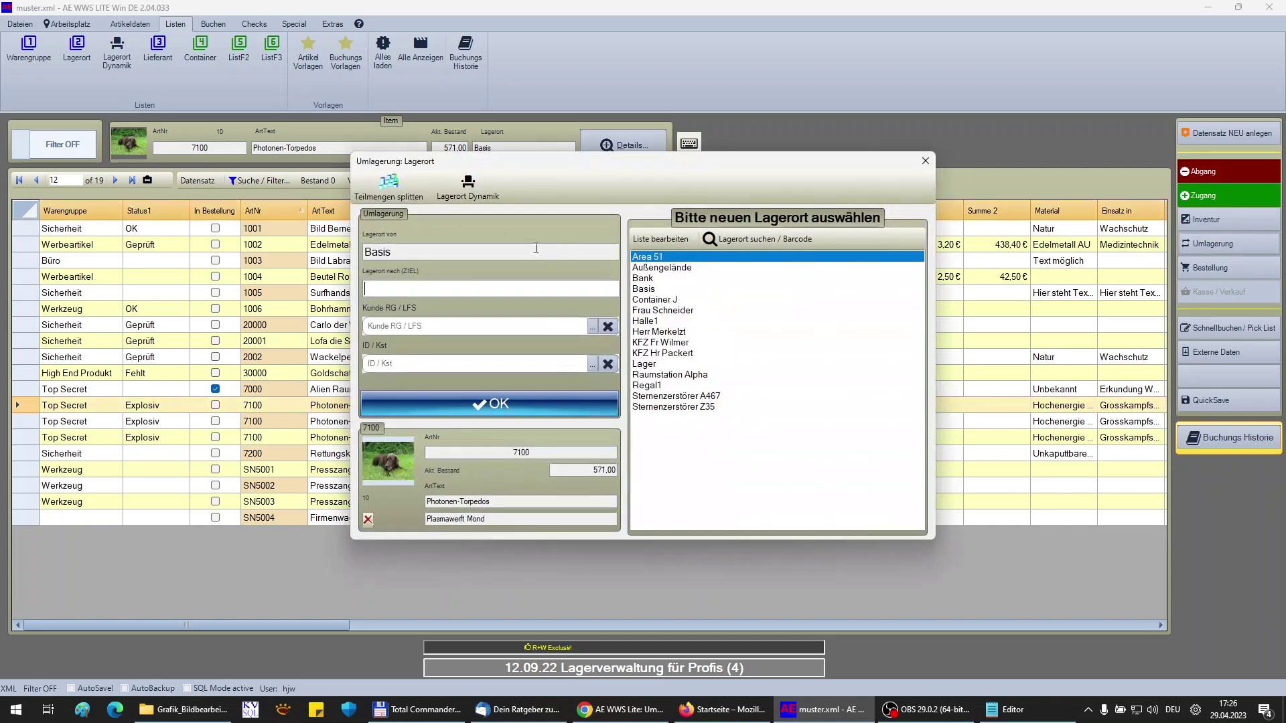
click(390, 186)
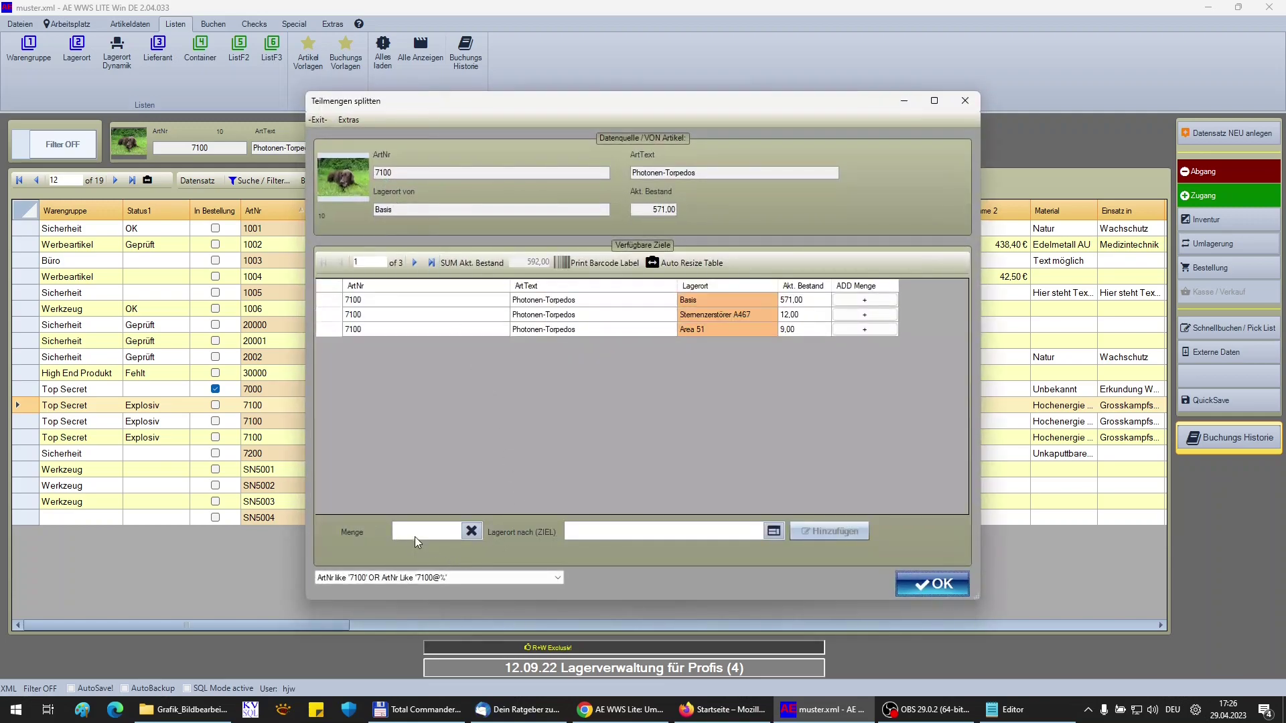
click(416, 532)
text(23)
double_click(416, 529)
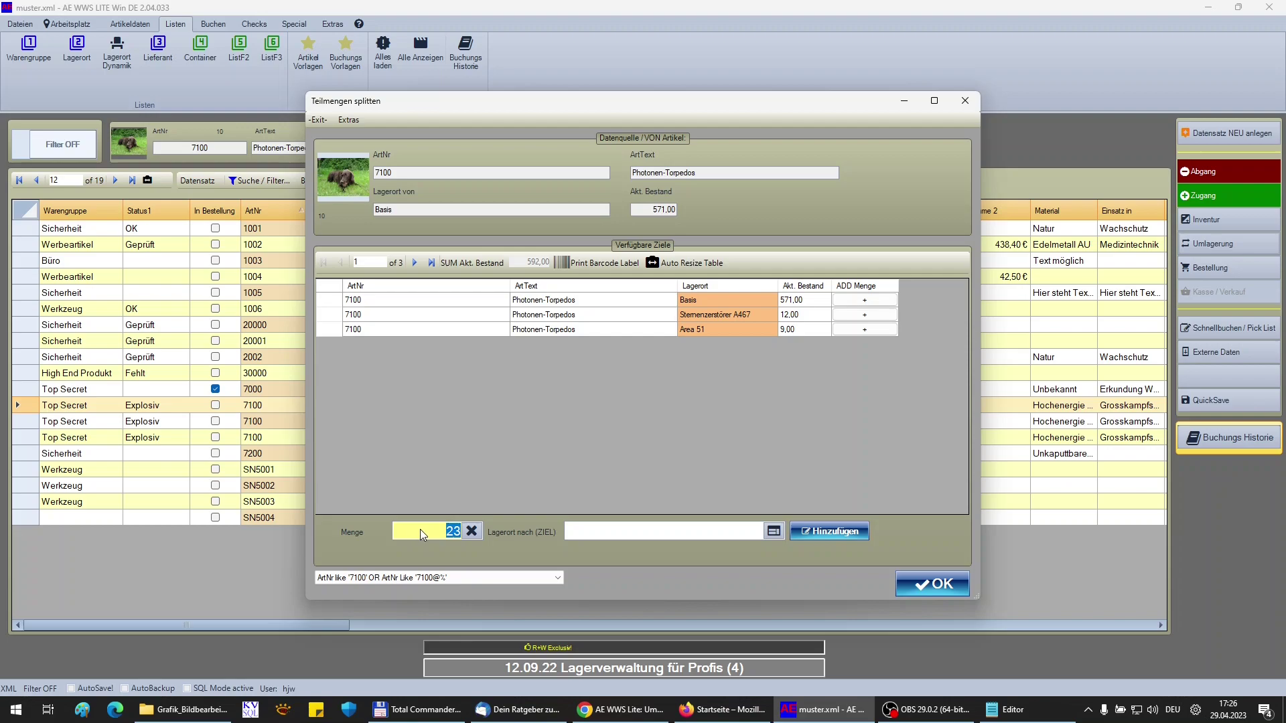
- Choose Raumstation Alpha as the target location, add the partial quantity there and confirm the split
click(774, 531)
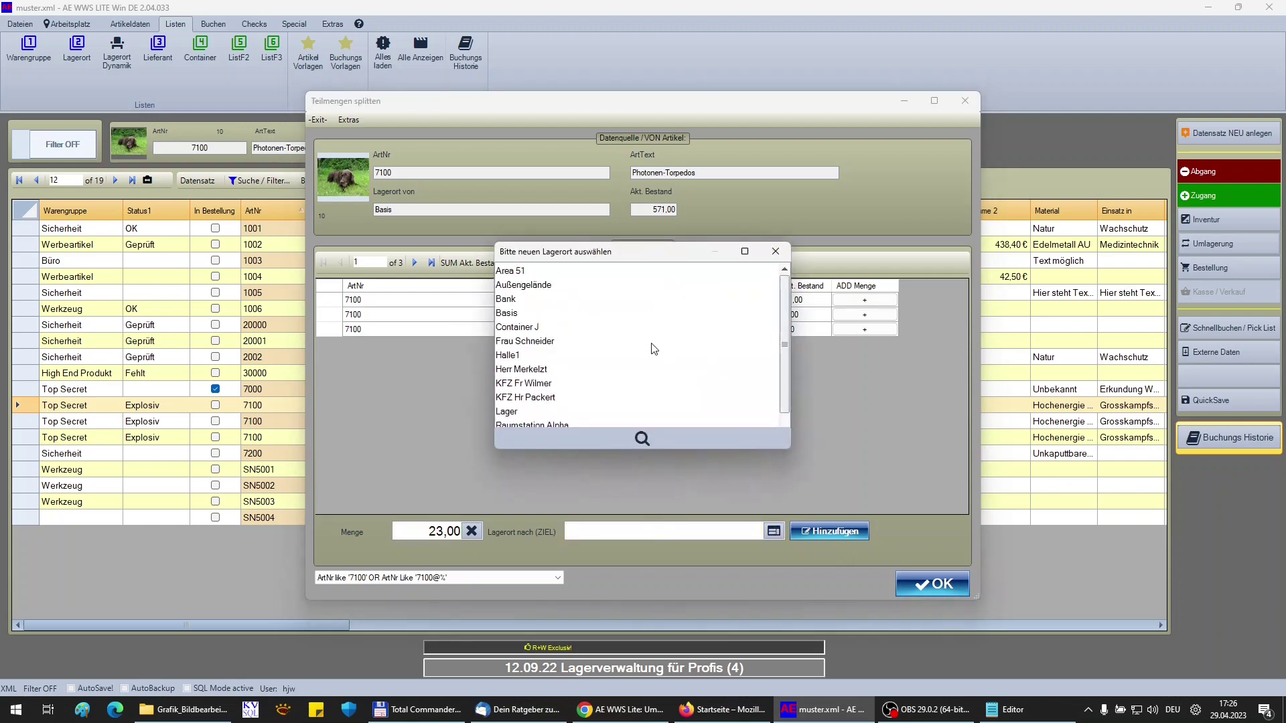
scroll(649, 348, down, 1)
double_click(556, 395)
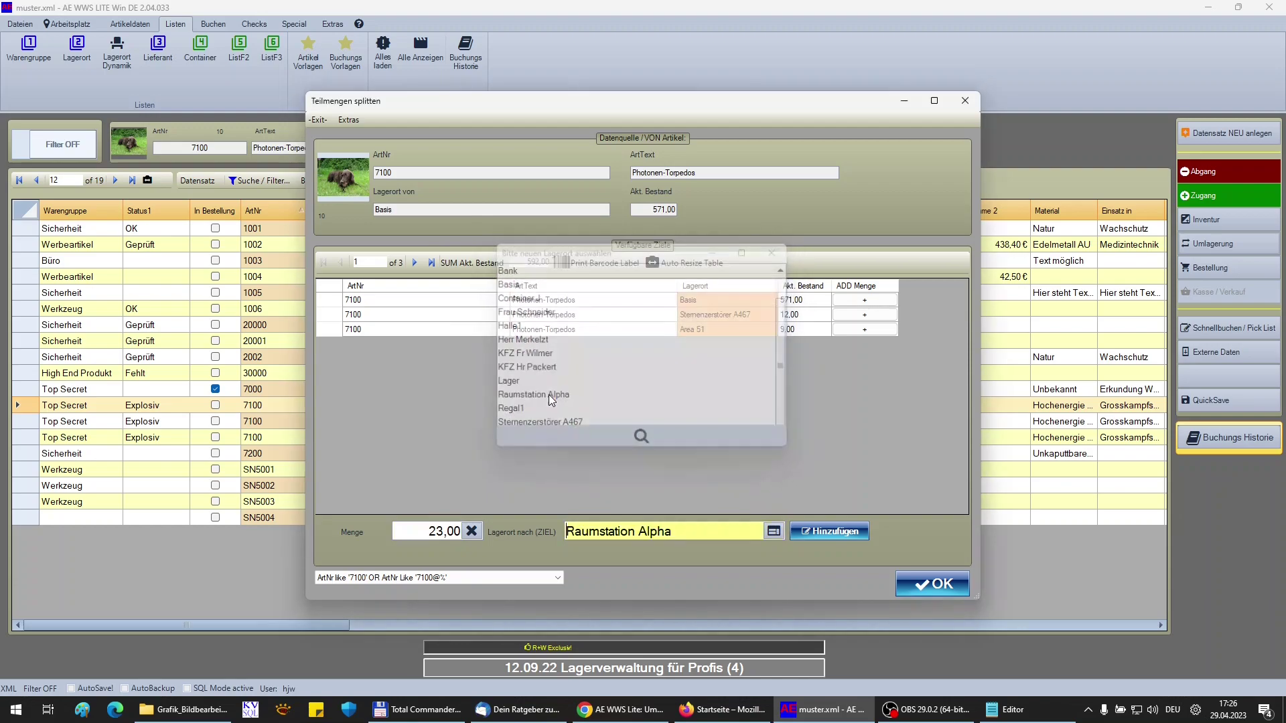
click(834, 537)
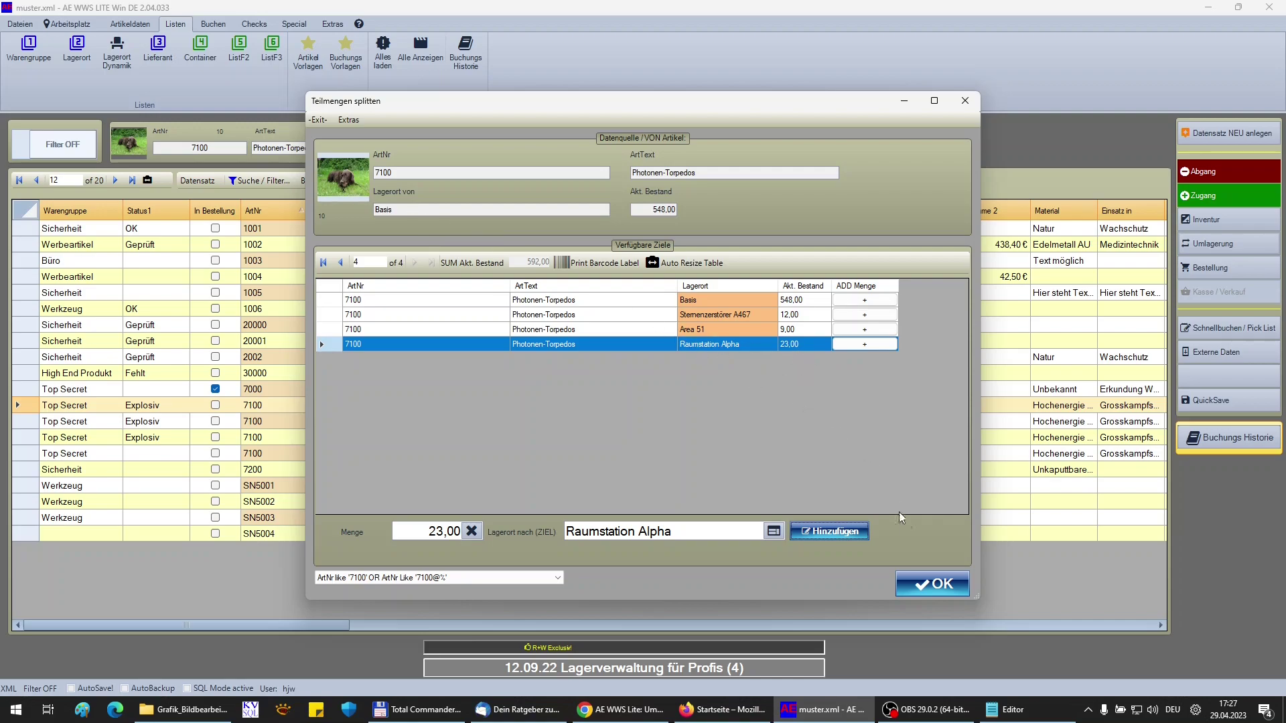
click(932, 586)
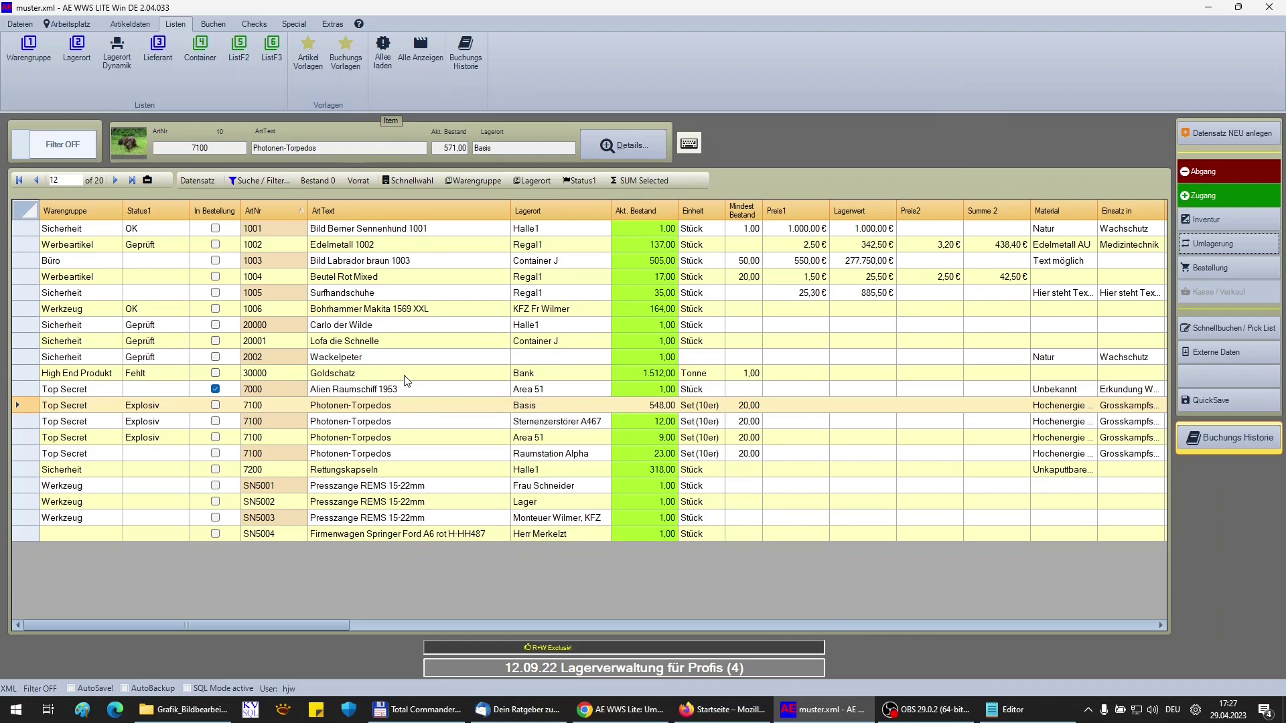
- Check Raumstation Alpha's occupancy in Lagerort Dynamik and review the transfer of its Photonen-Torpedos in the booking history
click(118, 63)
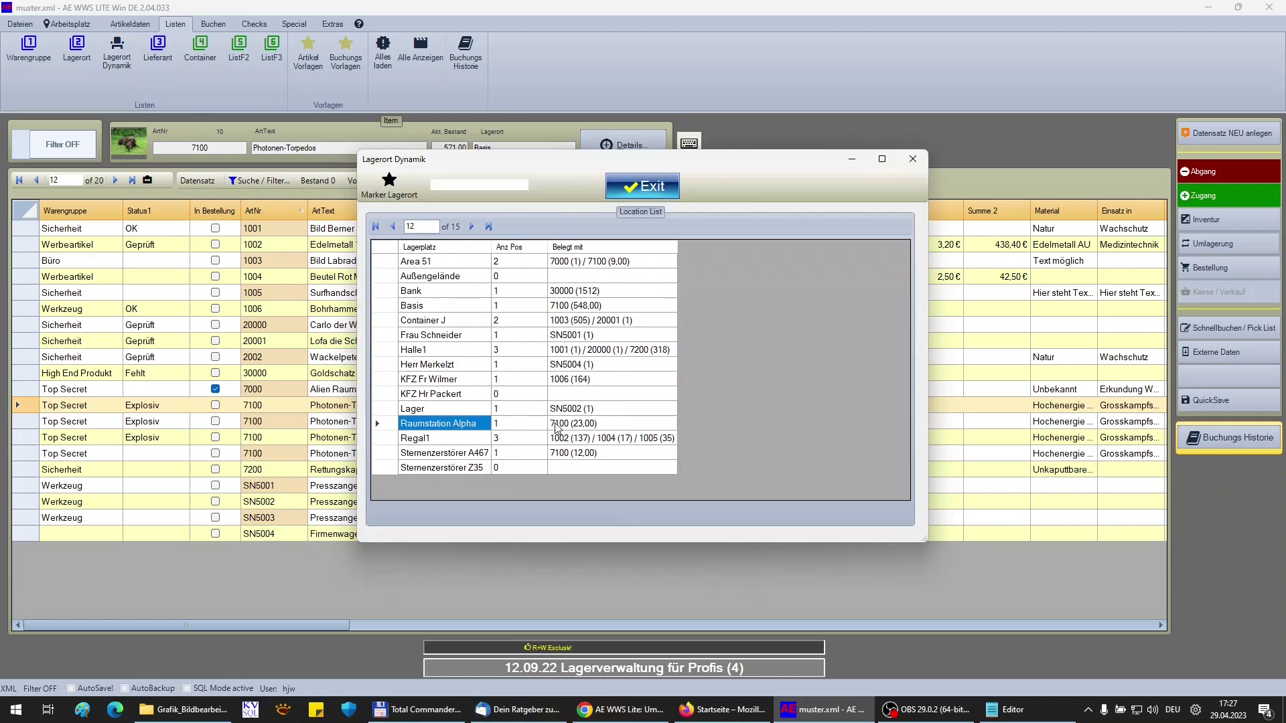
click(912, 159)
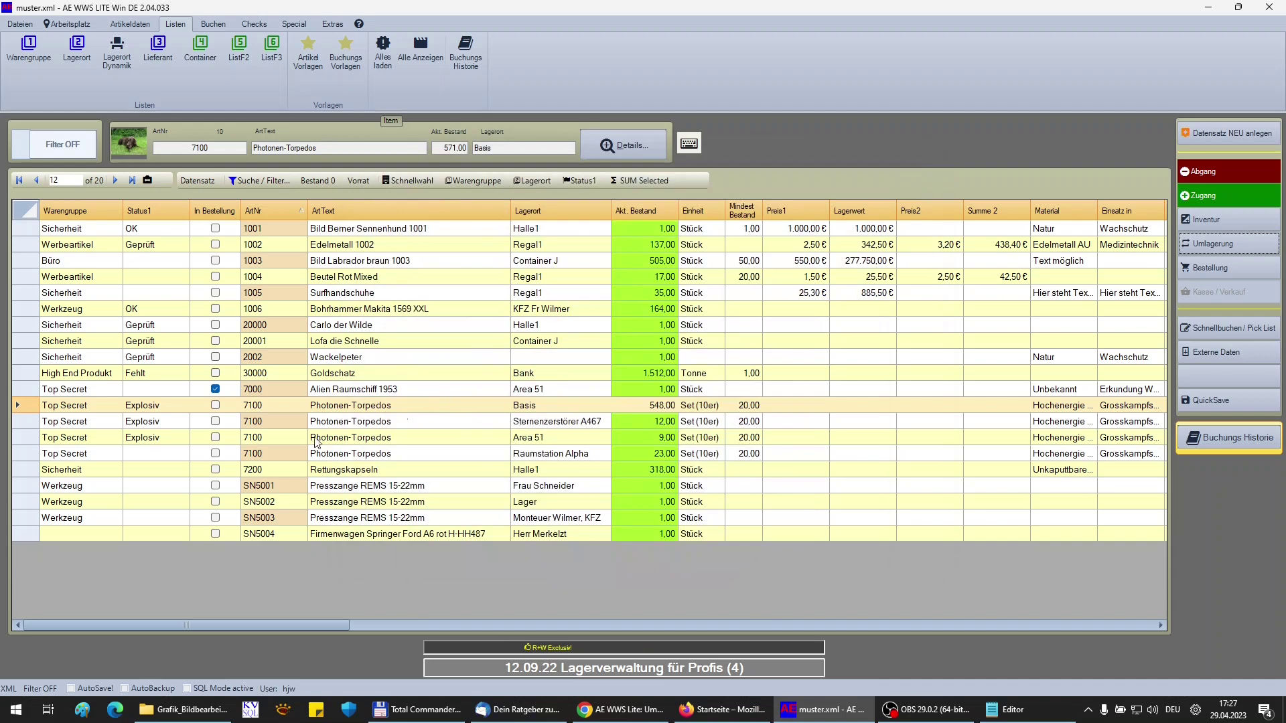
click(264, 453)
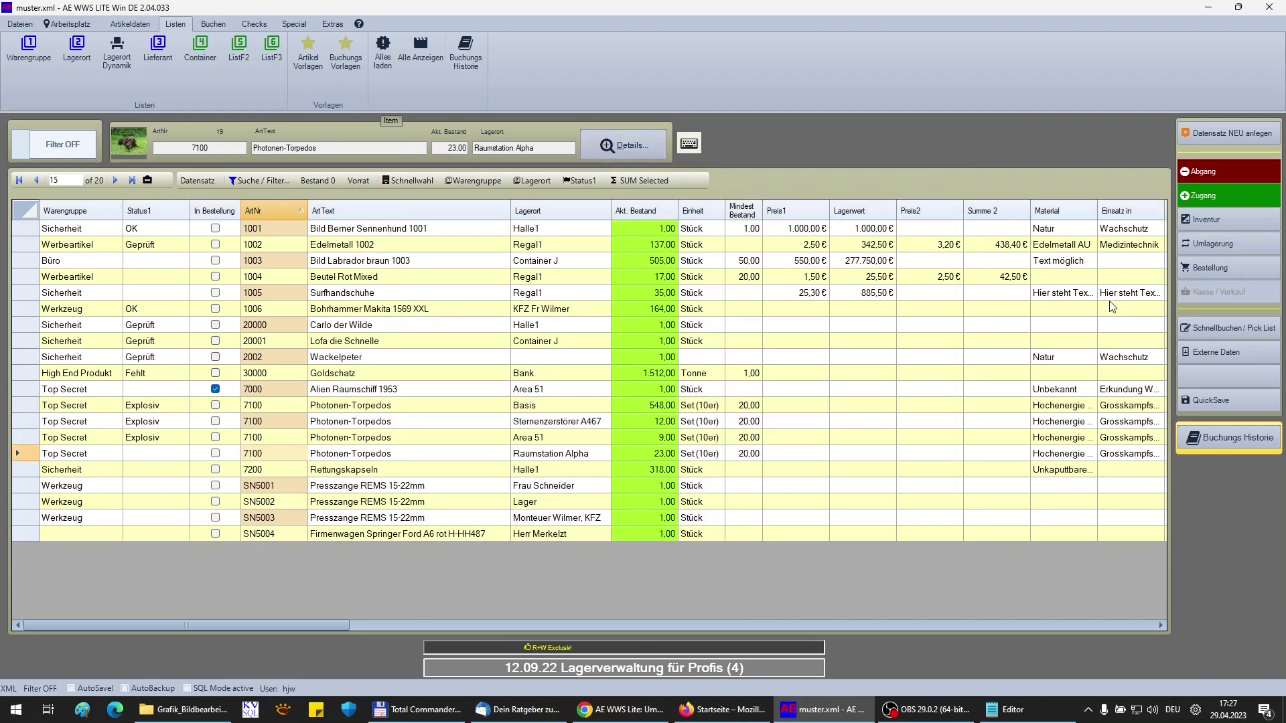
click(1210, 442)
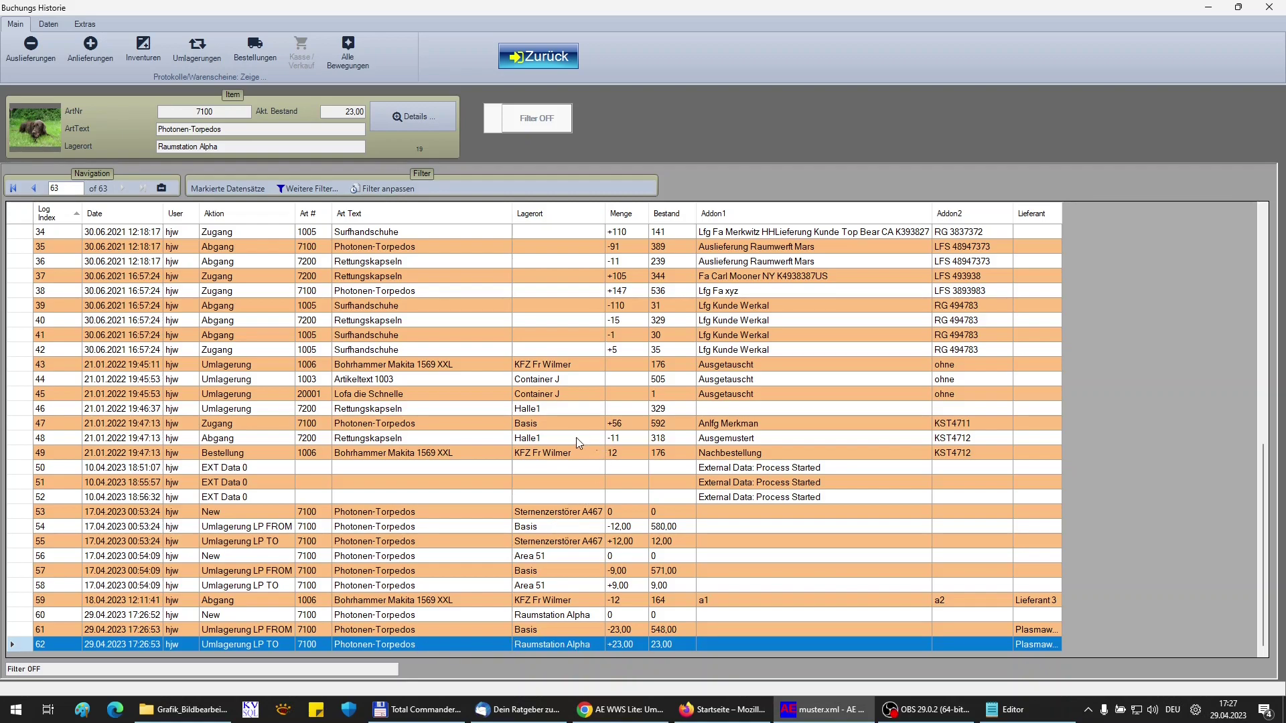
click(528, 57)
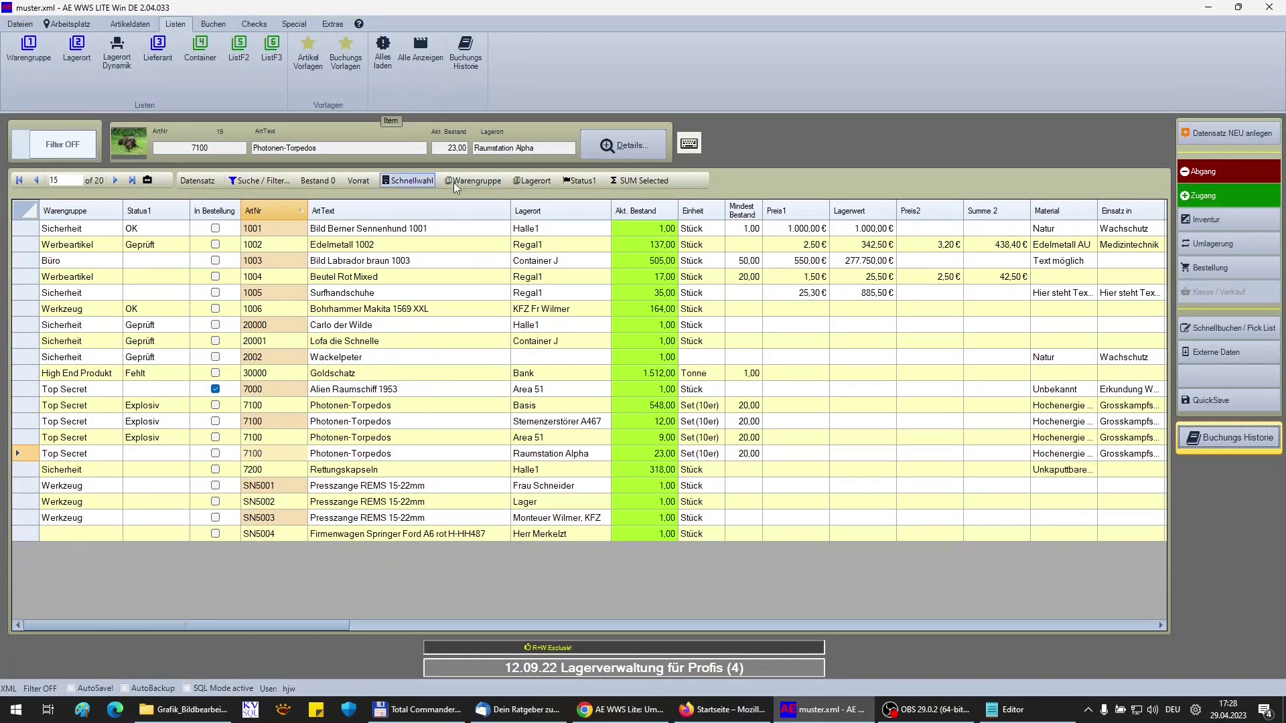
- Filter the article list by the storage location Raumstation Alpha and compare it with the Lagerort Dynamik overview
click(534, 183)
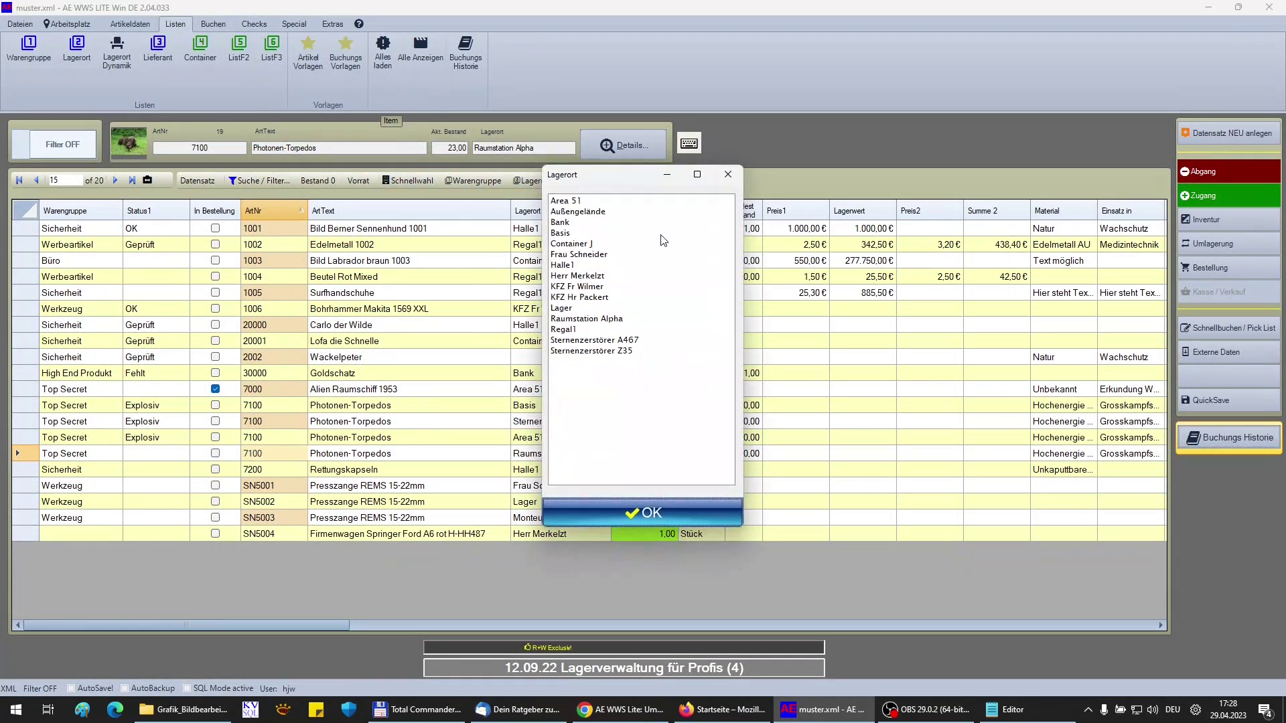
click(594, 320)
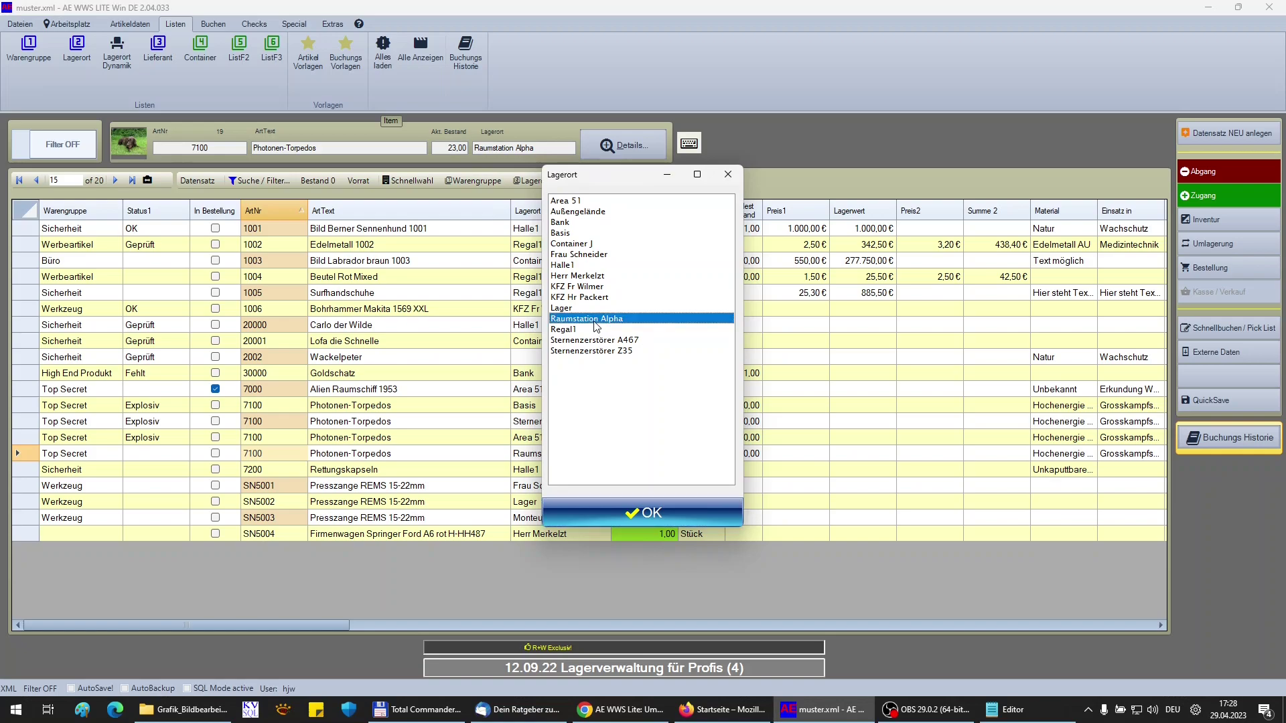
click(633, 515)
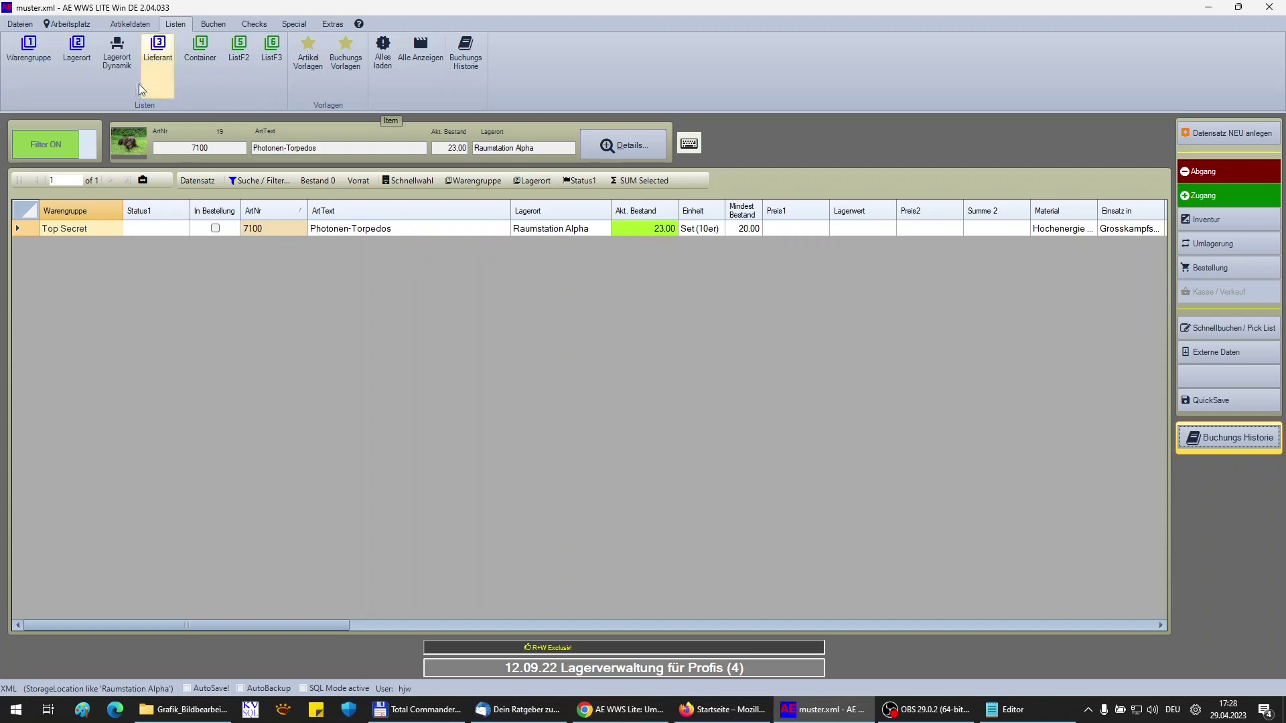
click(115, 65)
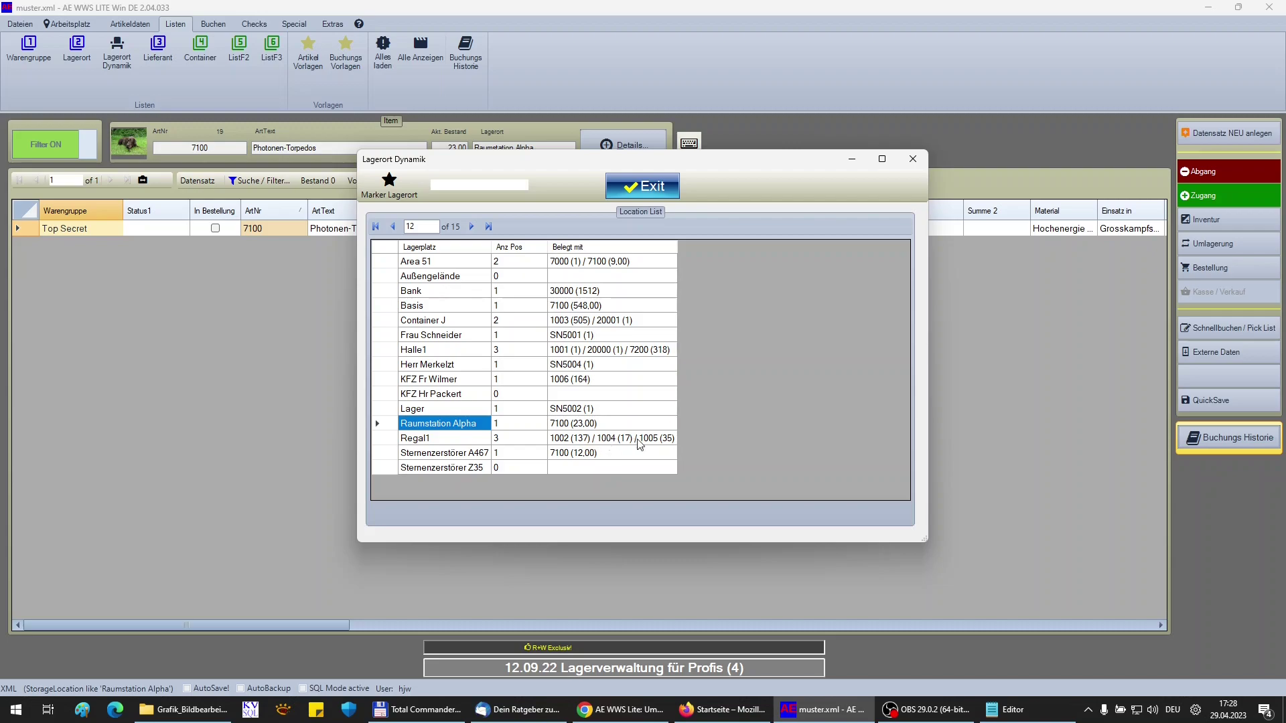
click(641, 188)
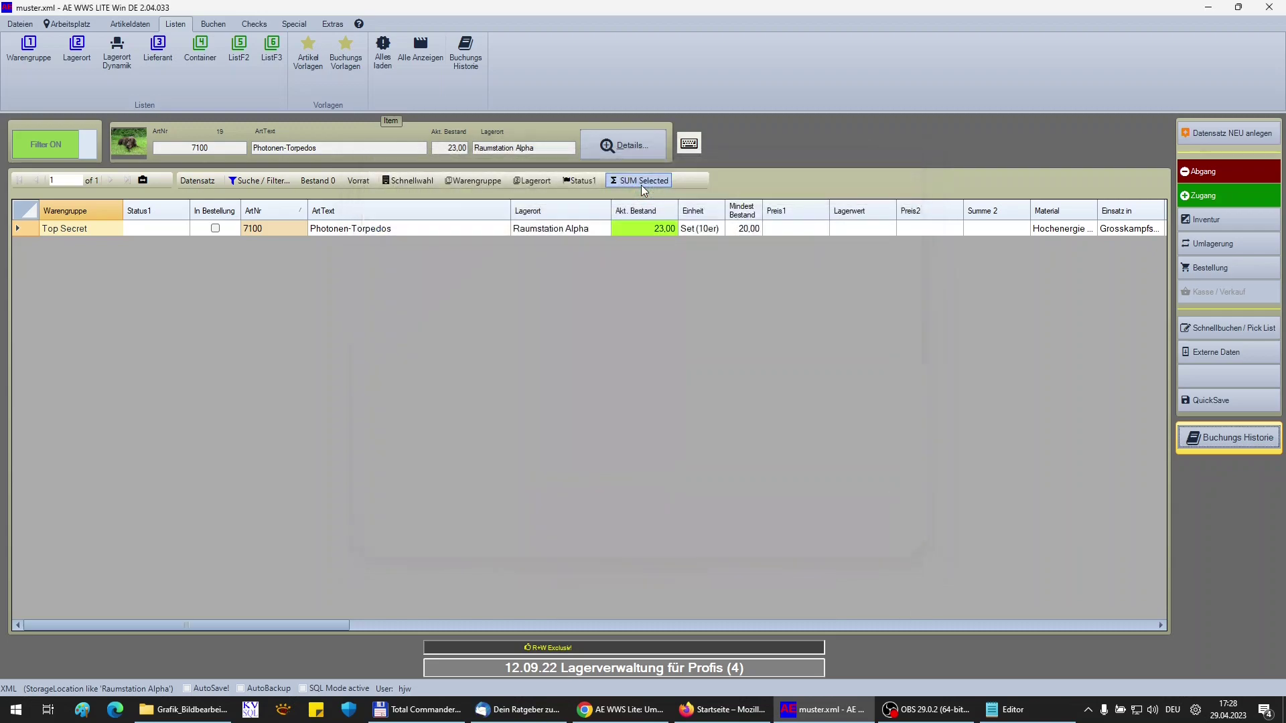
- Turn off the current filter and filter the article list by the storage location Regal1
click(41, 144)
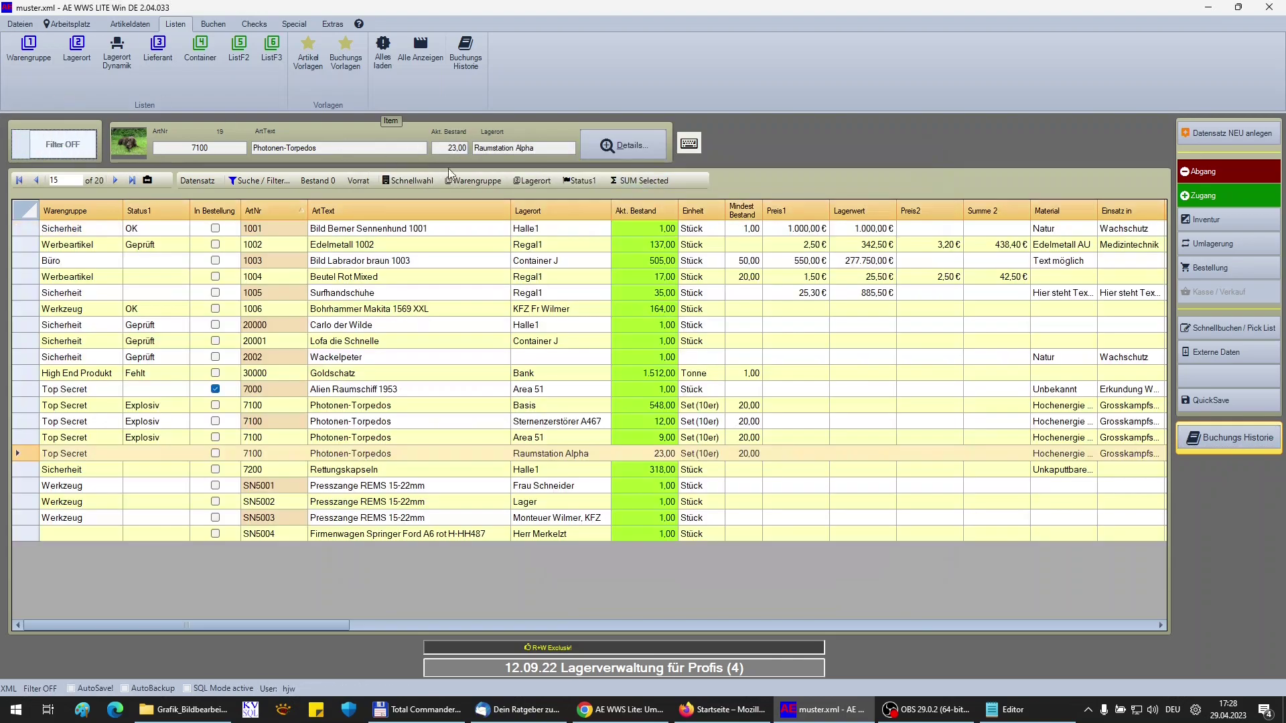
click(536, 179)
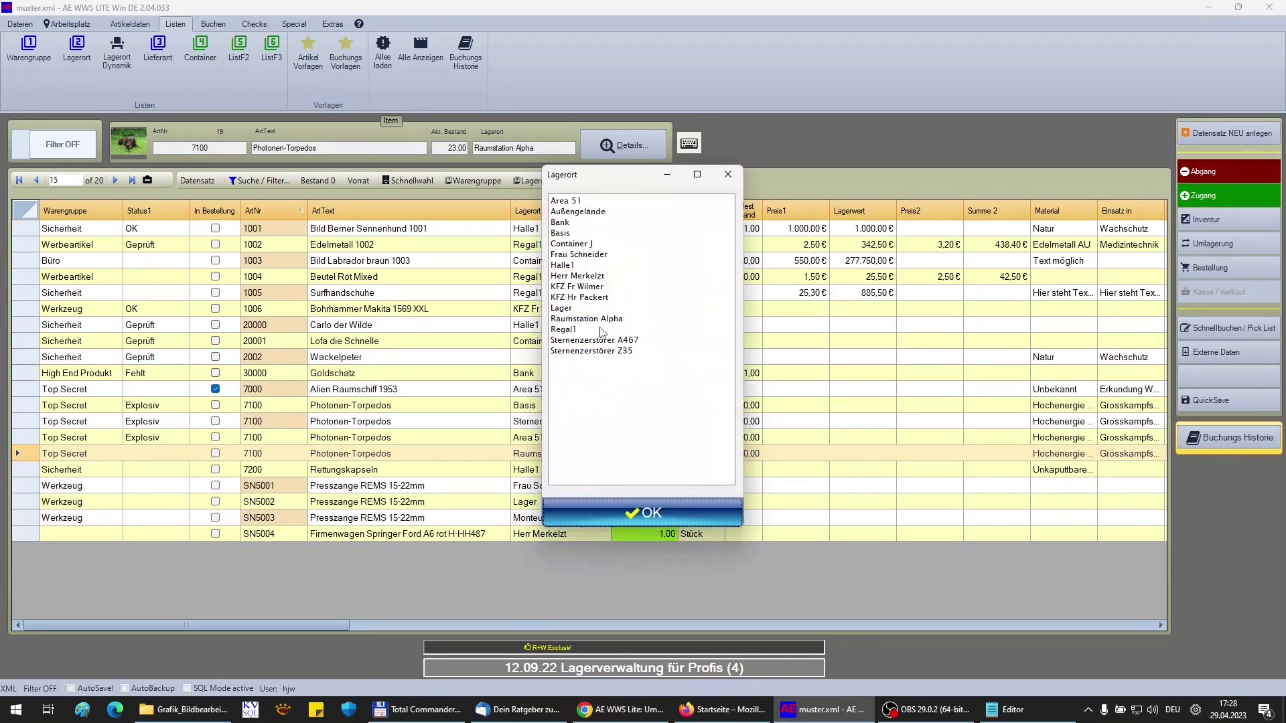
click(569, 330)
click(633, 514)
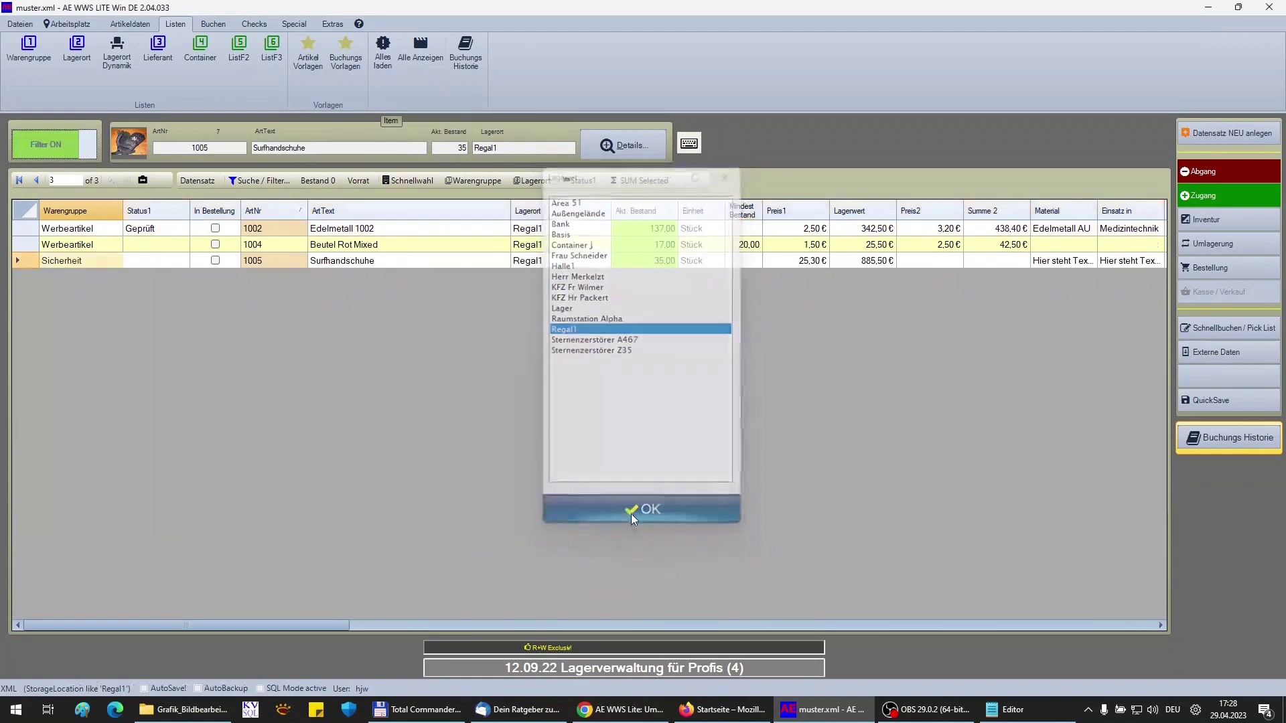